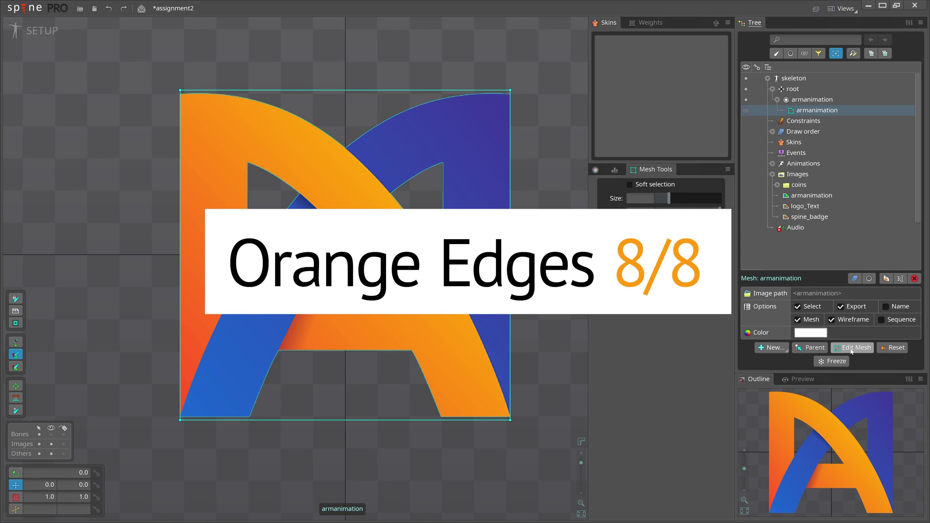
# - Add three vertices connected by orange edges down the right blue stroke of the armanimation mesh, and finish mesh editing
pyautogui.click(833, 345)
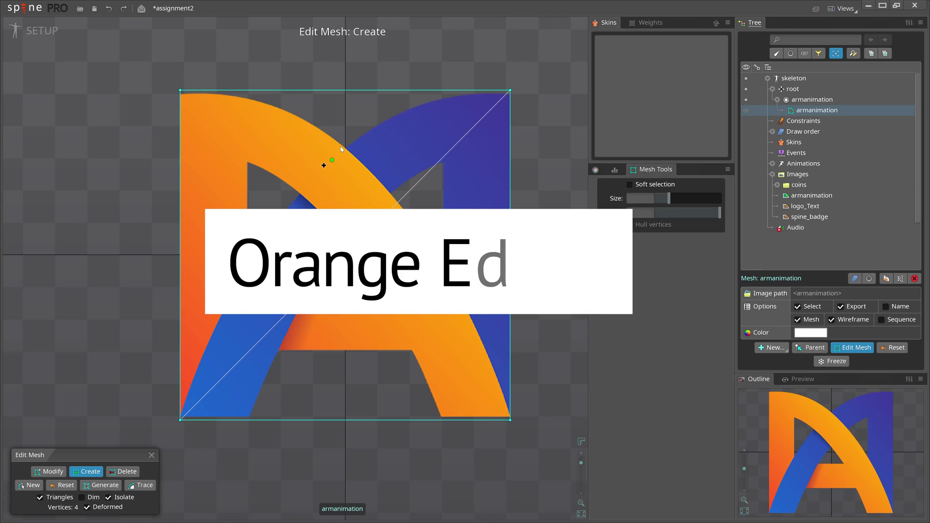
pyautogui.click(457, 127)
pyautogui.click(474, 196)
pyautogui.click(475, 223)
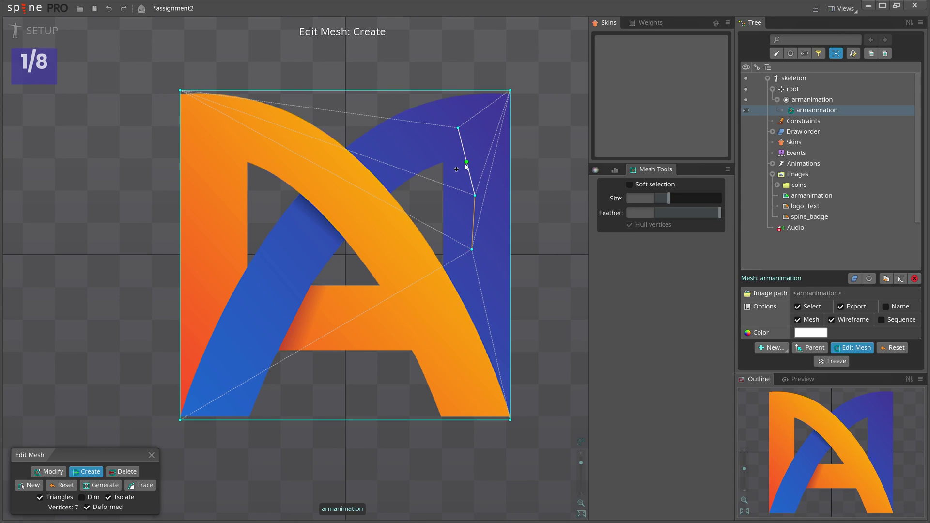
pyautogui.click(151, 454)
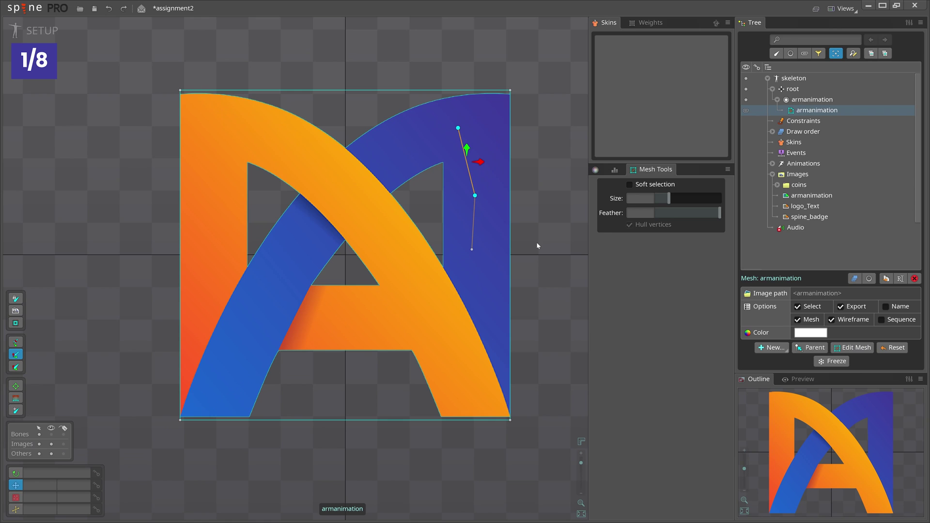
# - Try rotating the connected vertices on the right blue stroke by their orange edges, undoing each transformation
pyautogui.click(480, 229)
pyautogui.scroll(-1, 467, 221)
pyautogui.scroll(2, 464, 222)
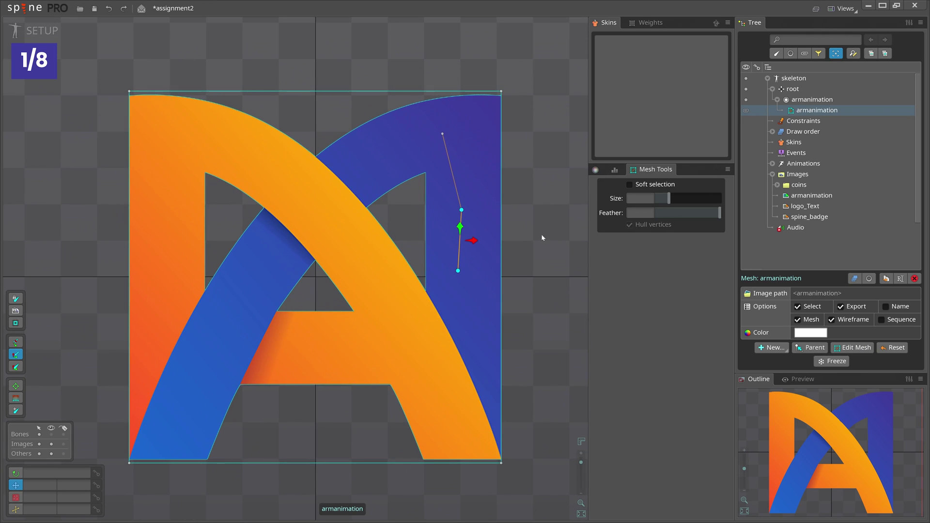
pyautogui.press('c')
pyautogui.moveTo(542, 266); pyautogui.dragTo(543, 253)
pyautogui.hotkey('ctrl', 'z')
pyautogui.click(454, 178)
pyautogui.moveTo(541, 215); pyautogui.dragTo(493, 295)
pyautogui.hotkey('ctrl', 'z')
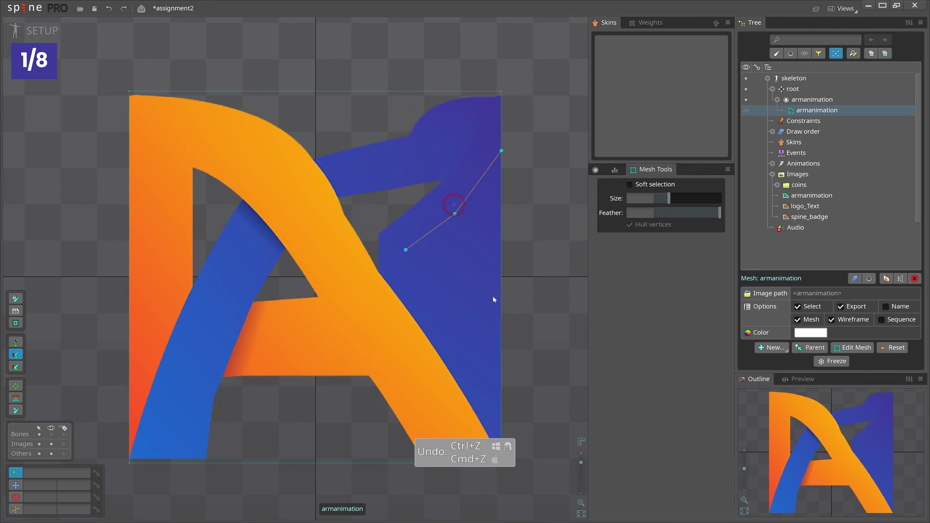
pyautogui.hotkey('ctrl', 'z')
# - Try scaling the connected vertices on the right blue stroke, and undo the change
pyautogui.press('x')
pyautogui.moveTo(515, 193); pyautogui.dragTo(544, 242)
pyautogui.hotkey('ctrl', 'z')
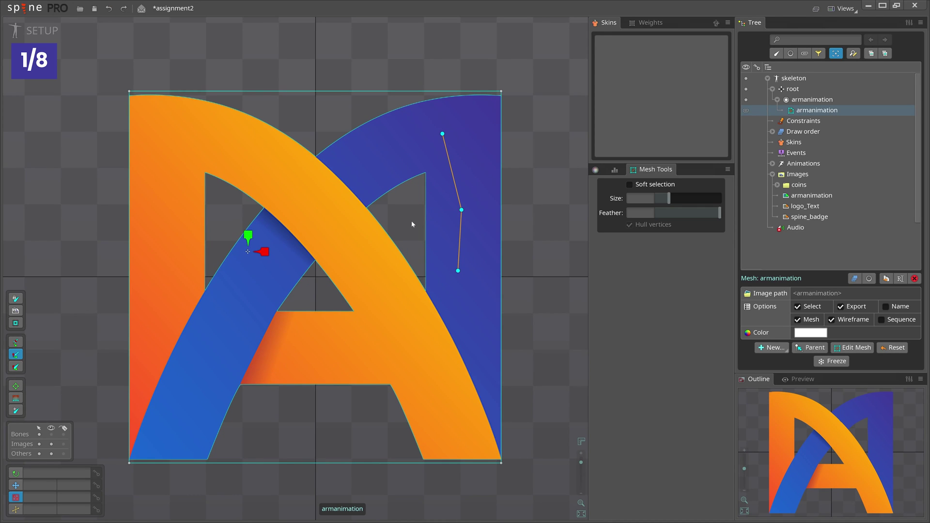
pyautogui.moveTo(531, 260); pyautogui.dragTo(503, 287)
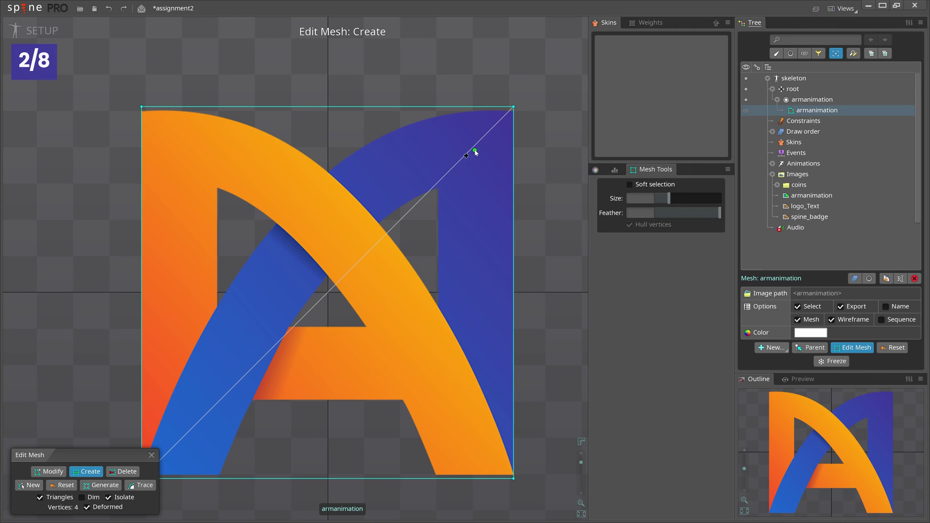
# - Create a closed outer loop of six connected vertices and an inner loop of four on the mesh, and finish mesh editing
pyautogui.moveTo(468, 156)
pyautogui.mouseDown()
pyautogui.moveTo(462, 382)
pyautogui.moveTo(338, 379)
pyautogui.mouseUp()
pyautogui.moveTo(338, 378)
pyautogui.mouseDown()
pyautogui.moveTo(198, 380)
pyautogui.moveTo(169, 205)
pyautogui.moveTo(291, 153)
pyautogui.moveTo(468, 155)
pyautogui.mouseUp()
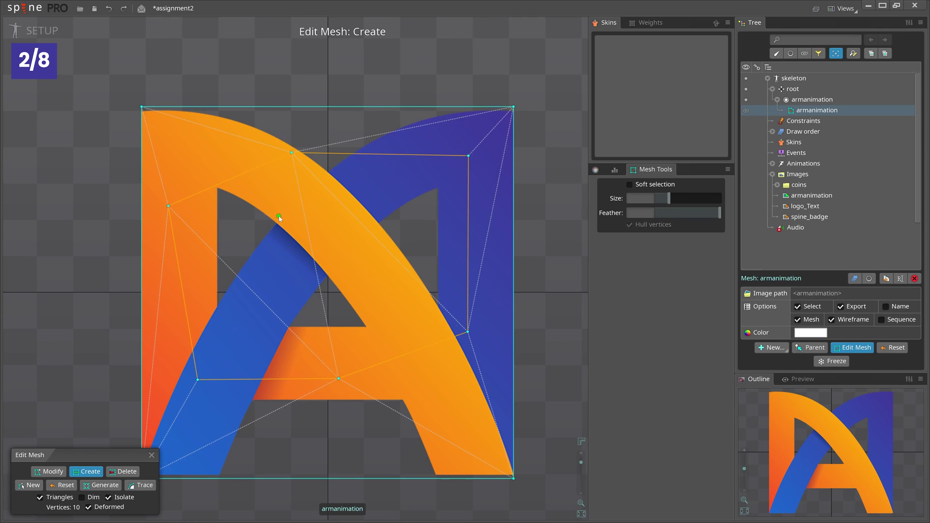
pyautogui.moveTo(278, 216); pyautogui.dragTo(267, 305)
pyautogui.moveTo(267, 306); pyautogui.dragTo(378, 297)
pyautogui.moveTo(379, 296); pyautogui.dragTo(379, 206)
pyautogui.moveTo(378, 206); pyautogui.dragTo(278, 216)
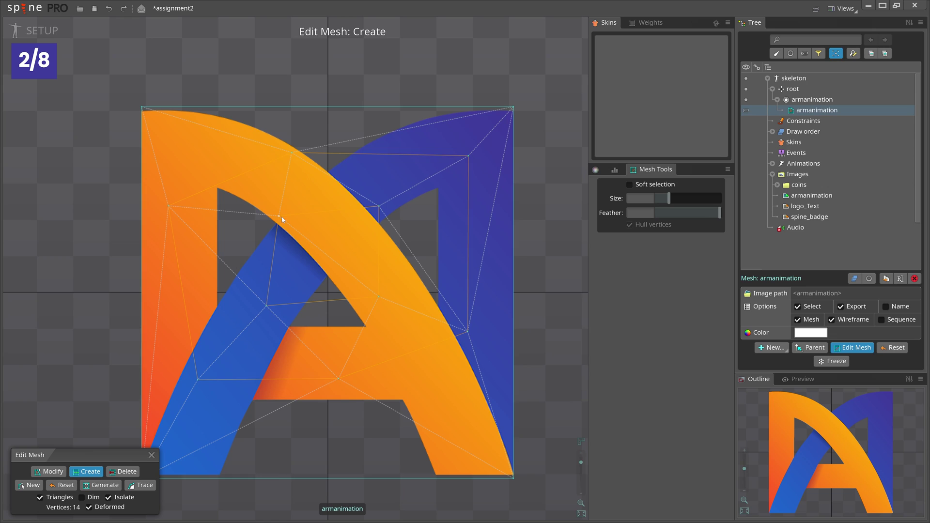
pyautogui.click(152, 455)
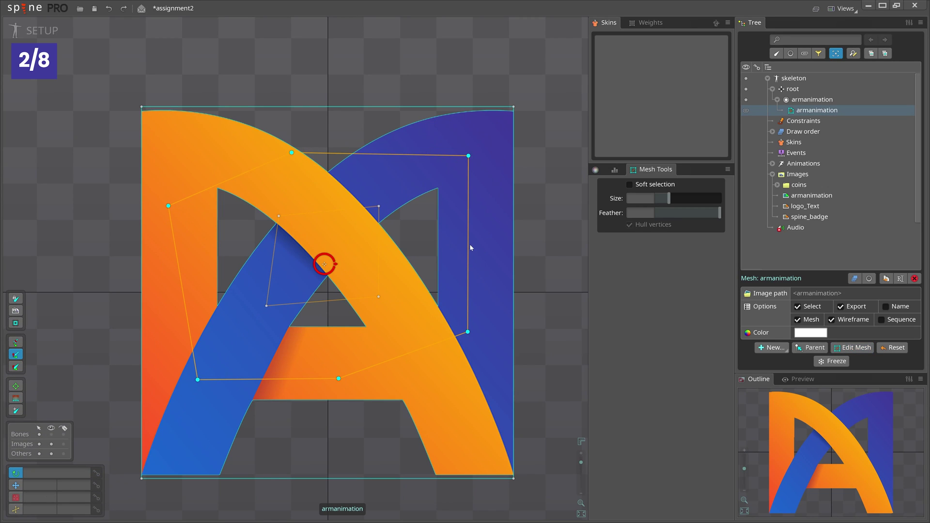
# - Select the inner loop, the outer loop and the mesh hull one after another by their edges
pyautogui.click(383, 249)
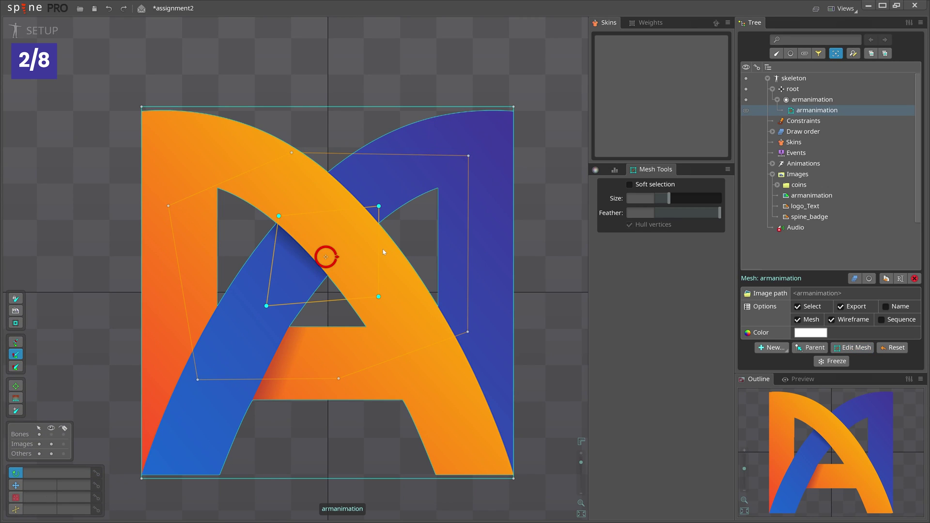
pyautogui.click(468, 239)
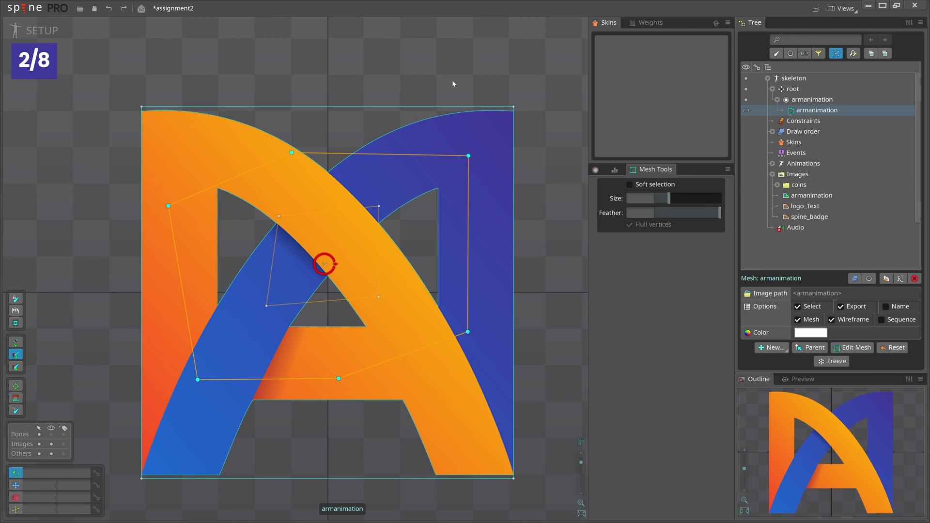
pyautogui.click(517, 406)
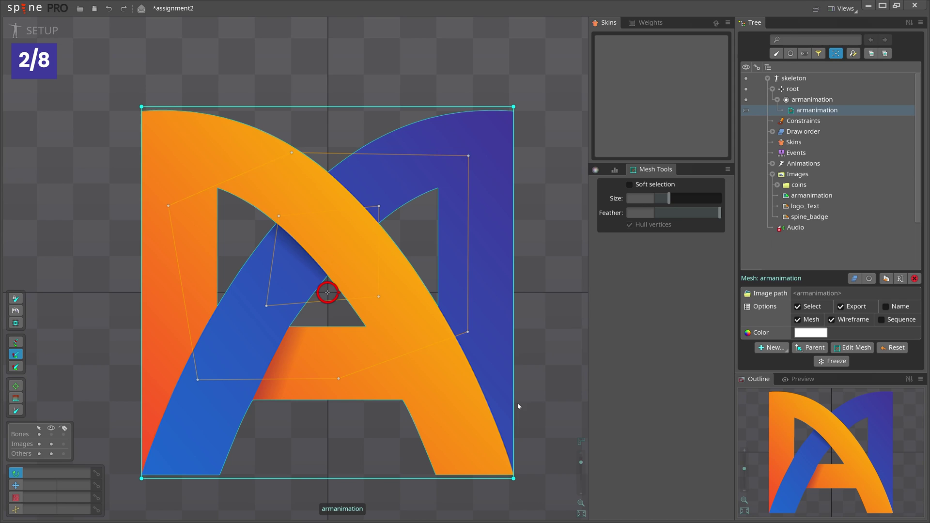
# - Connect the outer loop's upper-right vertex to the hull's upper-right corner with an edge, and check edge selection with the Weights tool
pyautogui.click(852, 347)
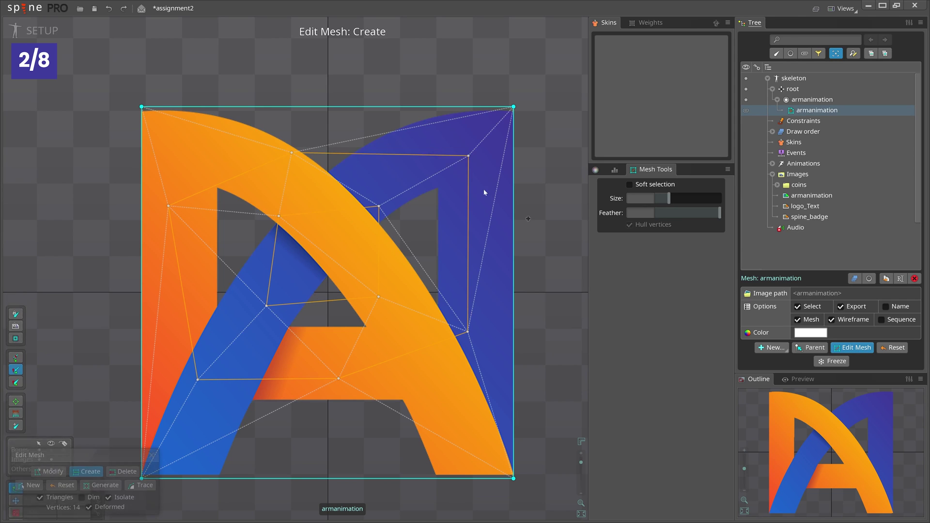
pyautogui.moveTo(469, 155); pyautogui.dragTo(513, 107)
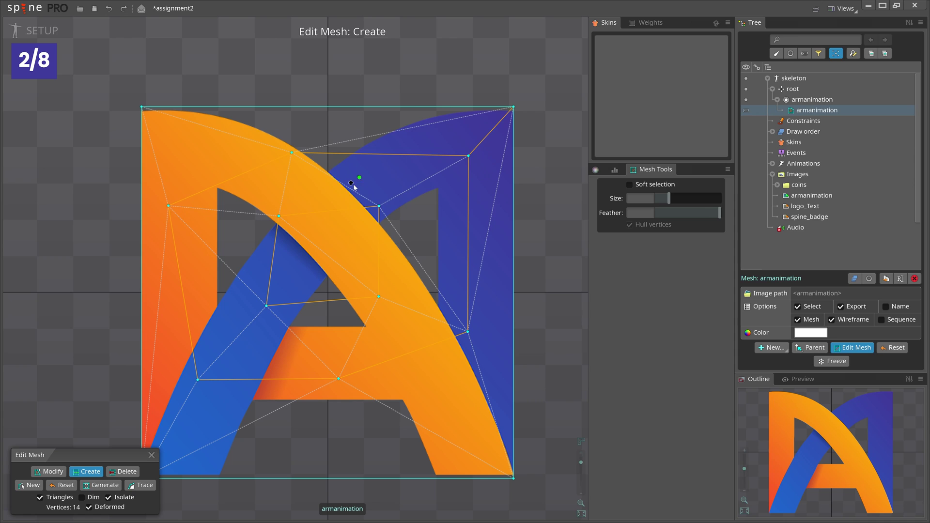
pyautogui.moveTo(364, 176); pyautogui.dragTo(377, 185)
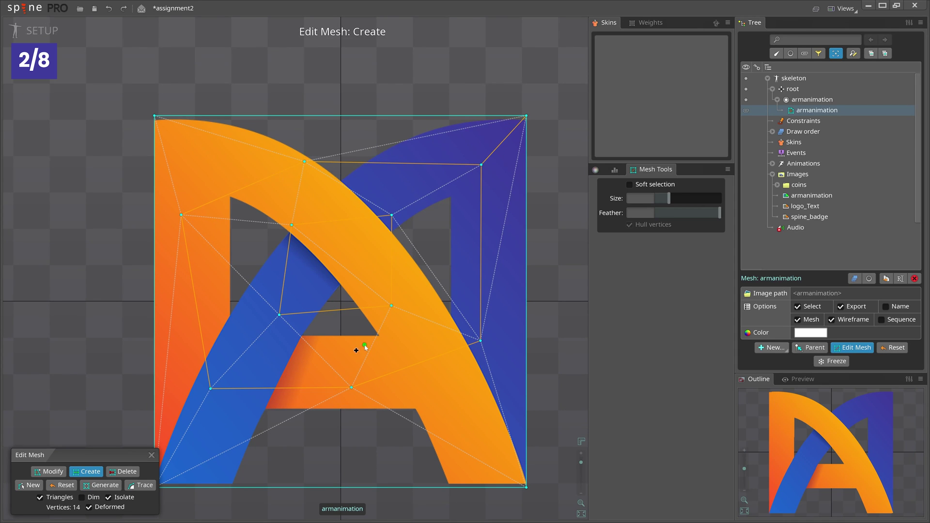
pyautogui.moveTo(366, 348); pyautogui.dragTo(349, 331)
pyautogui.press('g')
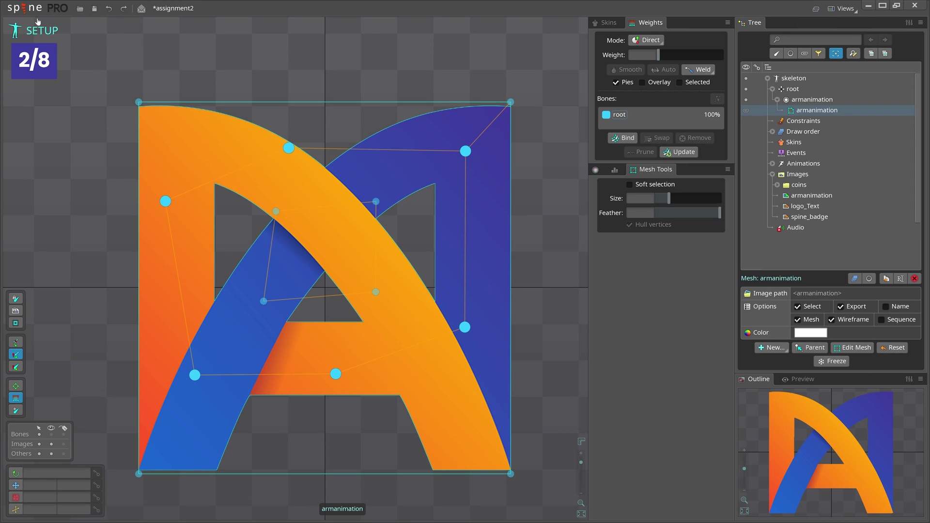
pyautogui.click(23, 8)
pyautogui.doubleClick(376, 278)
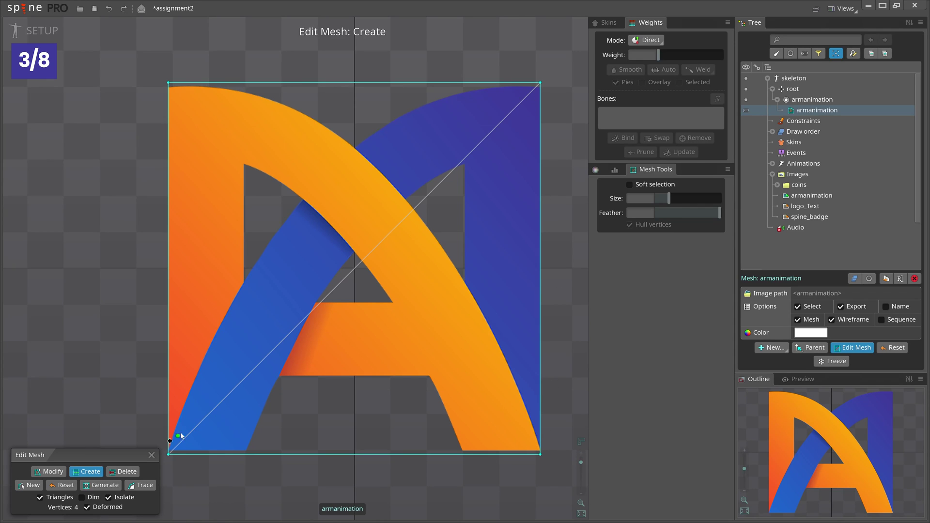
# - Create three unconnected vertices on the mesh: on the orange arc, the blue foot and the right blue stroke
pyautogui.click(373, 202)
pyautogui.click(213, 365)
pyautogui.click(502, 301)
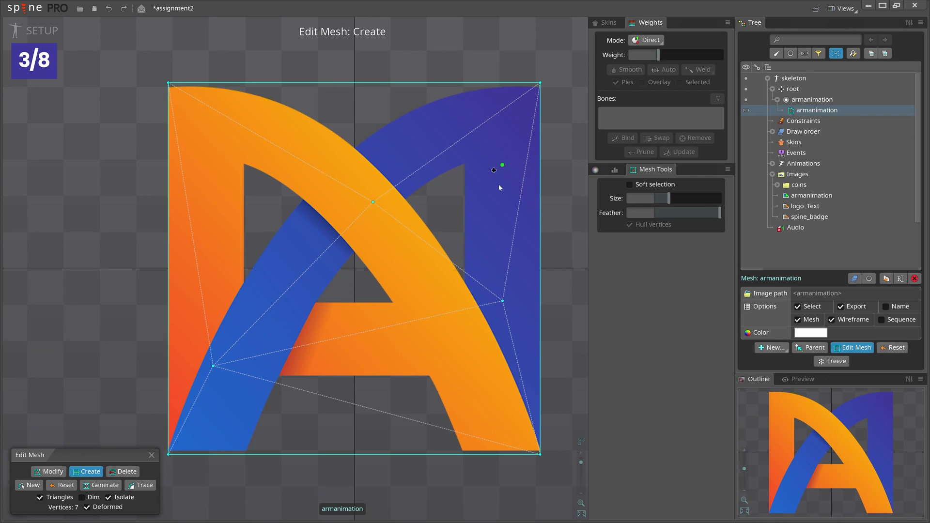
pyautogui.moveTo(463, 267); pyautogui.dragTo(466, 240)
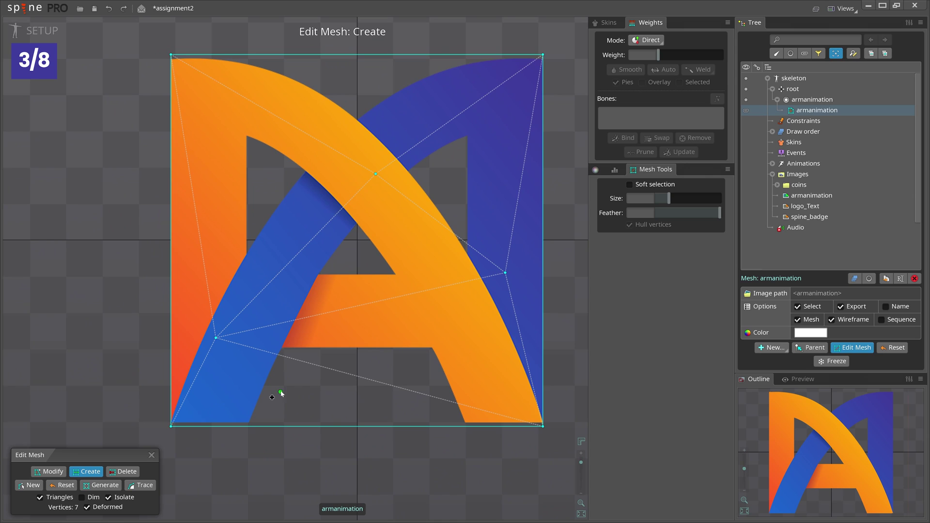
pyautogui.moveTo(338, 302); pyautogui.dragTo(313, 307)
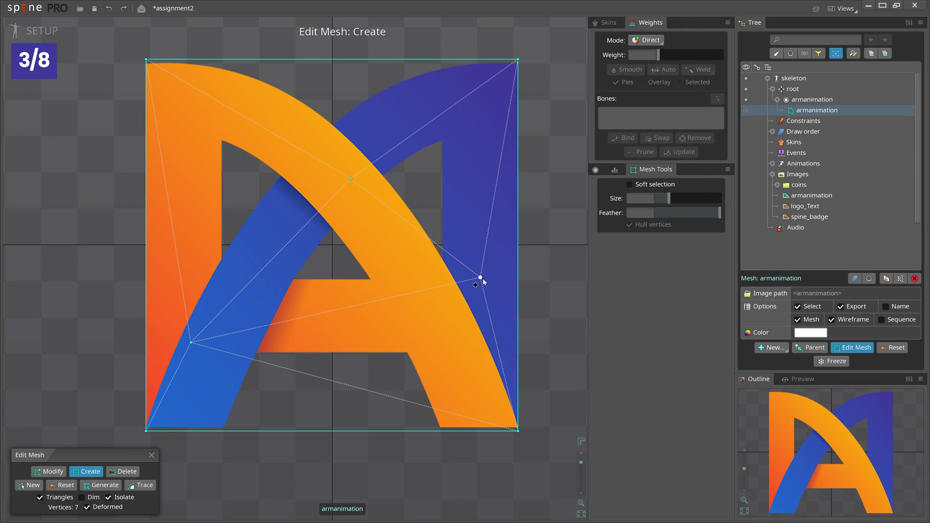
# - Undo the last mesh edit and draw an edge from the hull's lower-left corner to the vertex on the right blue stroke
pyautogui.hotkey('ctrl', 'z')
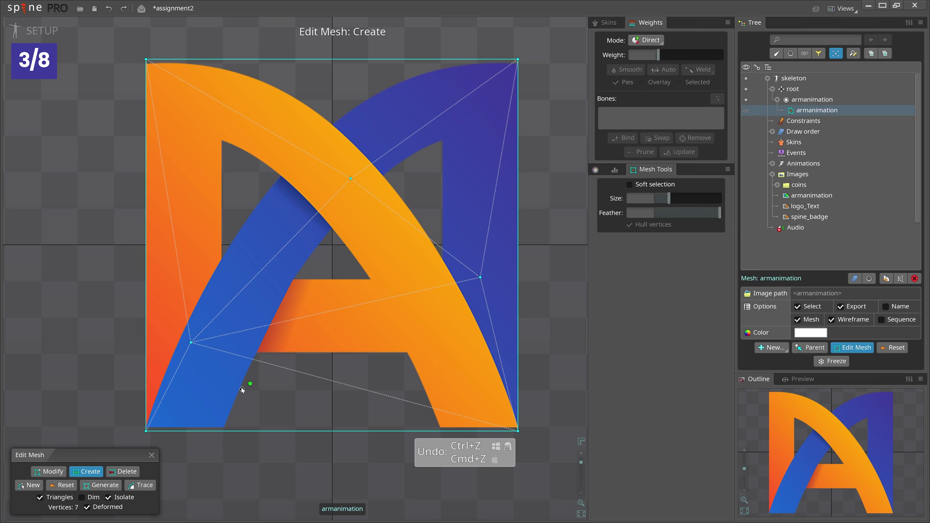
pyautogui.click(481, 278)
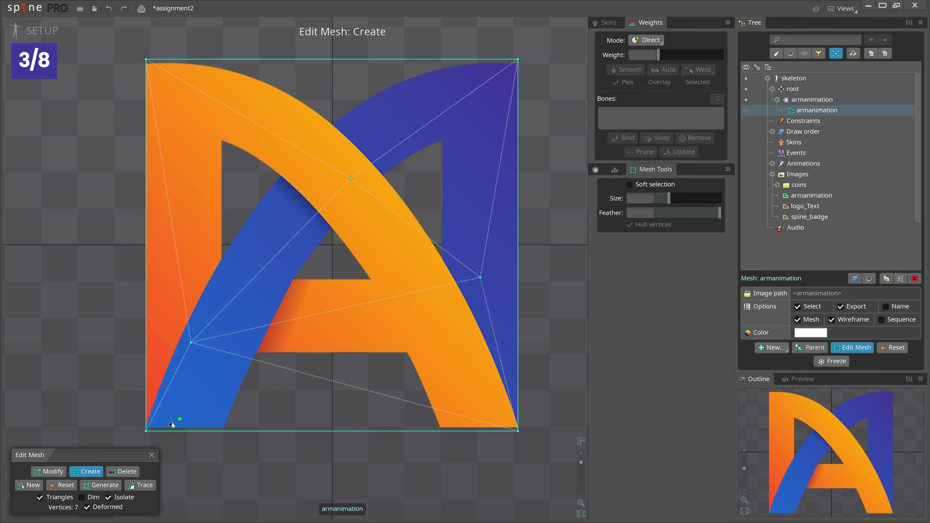
pyautogui.moveTo(145, 435); pyautogui.dragTo(480, 278)
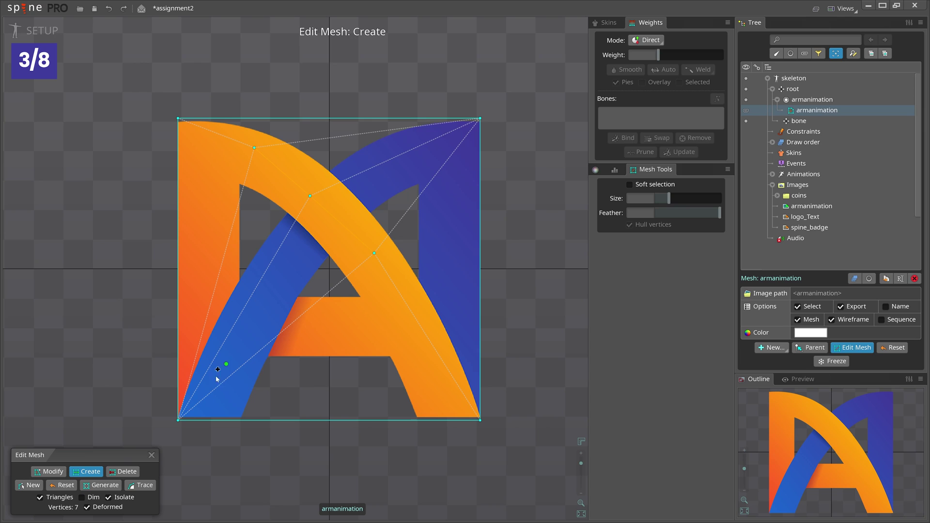
# - Dim the image, create three connected vertices around the letter's inner area plus a loose one on the blue foot, and finish mesh editing
pyautogui.click(82, 497)
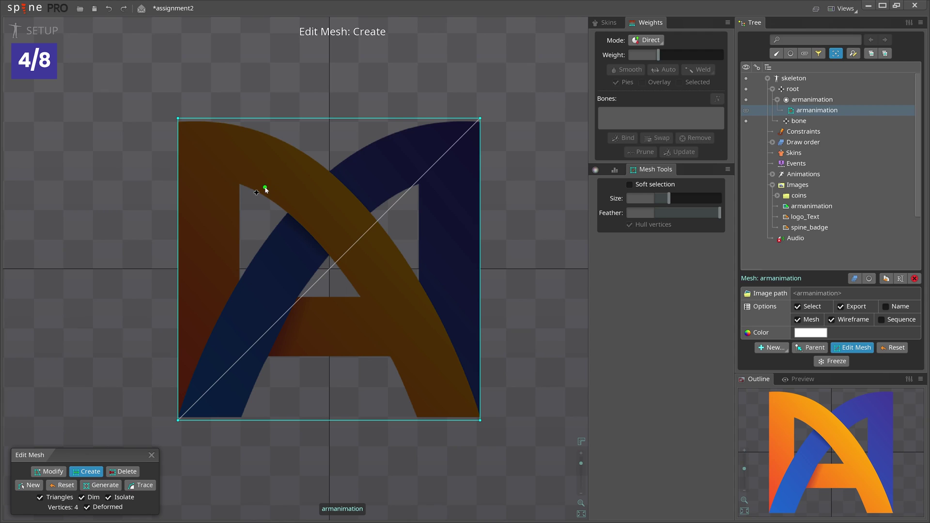
pyautogui.moveTo(241, 182)
pyautogui.mouseDown()
pyautogui.moveTo(416, 182)
pyautogui.moveTo(415, 345)
pyautogui.mouseUp()
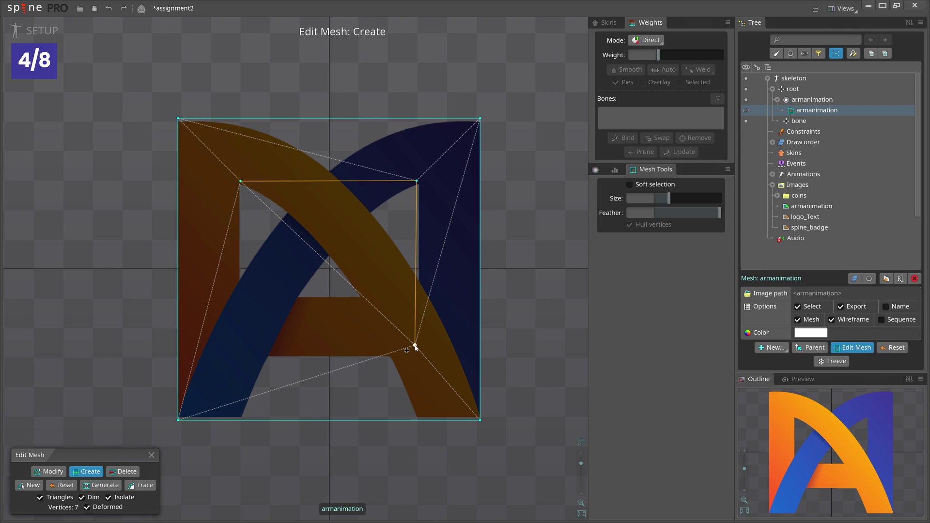
pyautogui.click(240, 349)
pyautogui.click(152, 455)
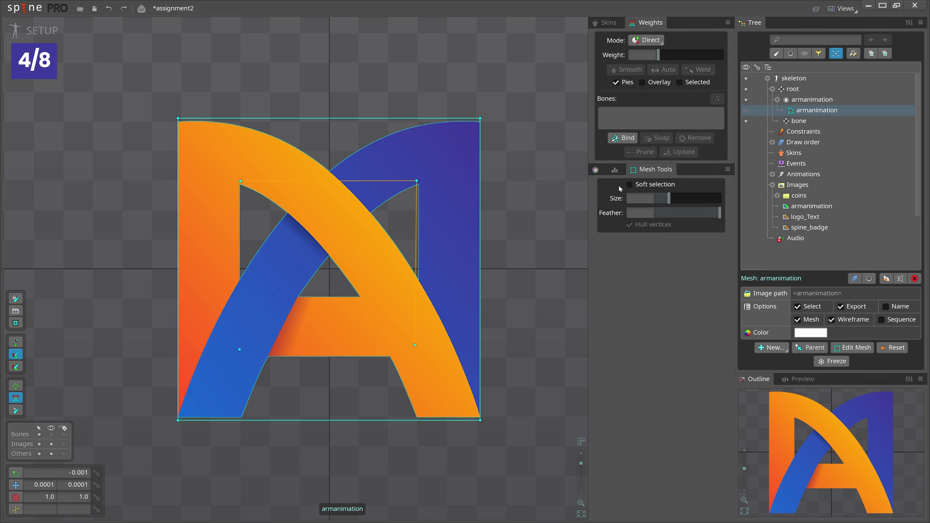
# - Bind the armanimation mesh to the bones named bone and root
pyautogui.click(622, 138)
pyautogui.click(799, 121)
pyautogui.click(793, 89)
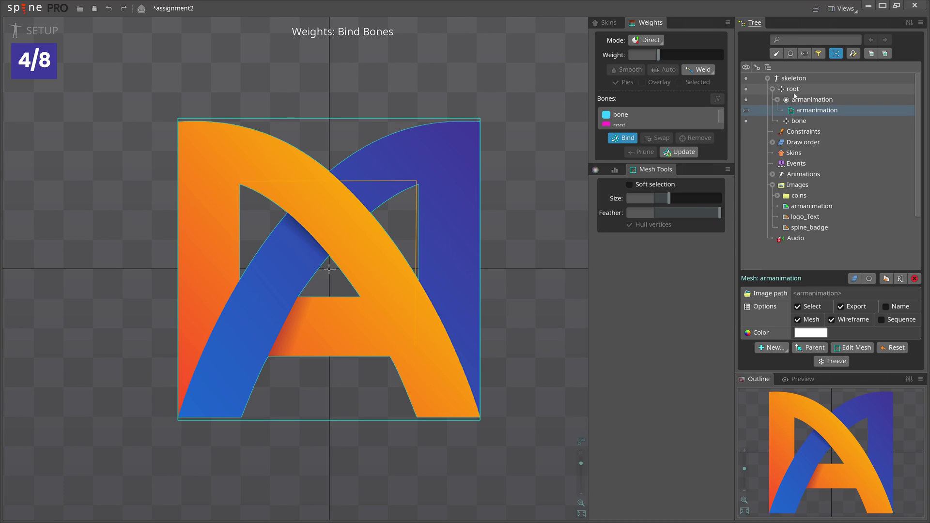
pyautogui.press('Return')
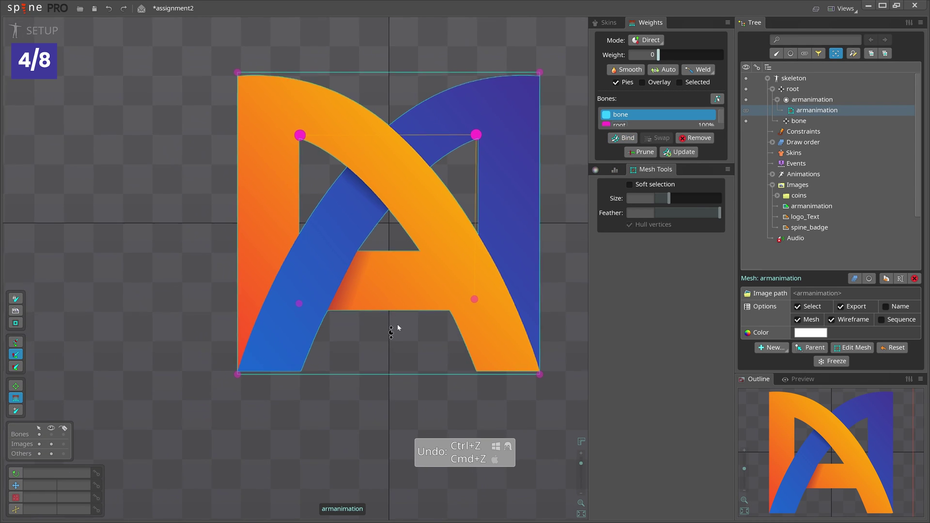
# - Undo the last change, and set bone's weight to 100 for the blue foot vertex and the hull's lower-left corner
pyautogui.hotkey('ctrl', 'z')
pyautogui.click(290, 327)
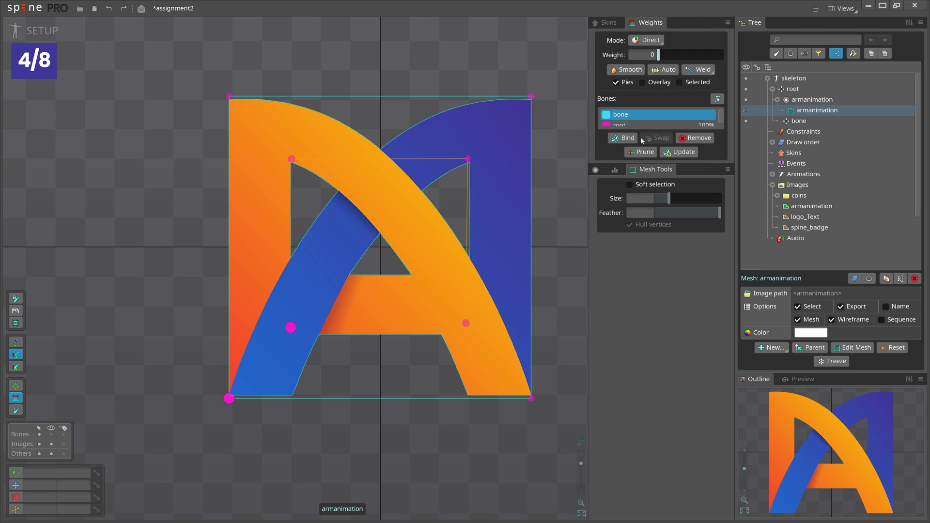
pyautogui.moveTo(560, 302); pyautogui.dragTo(560, 217)
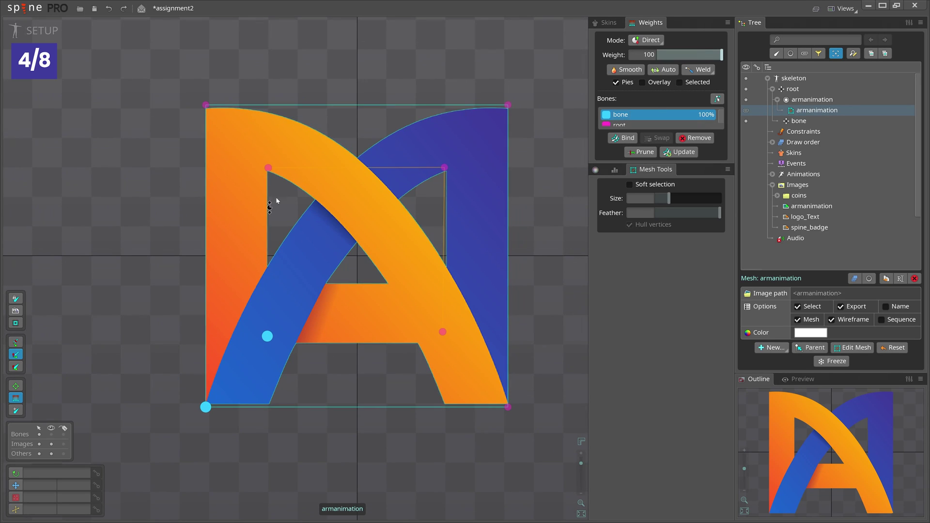
# - Smooth the weights of the four left-side vertices, and connect the two left inner vertices with an edge
pyautogui.click(268, 168)
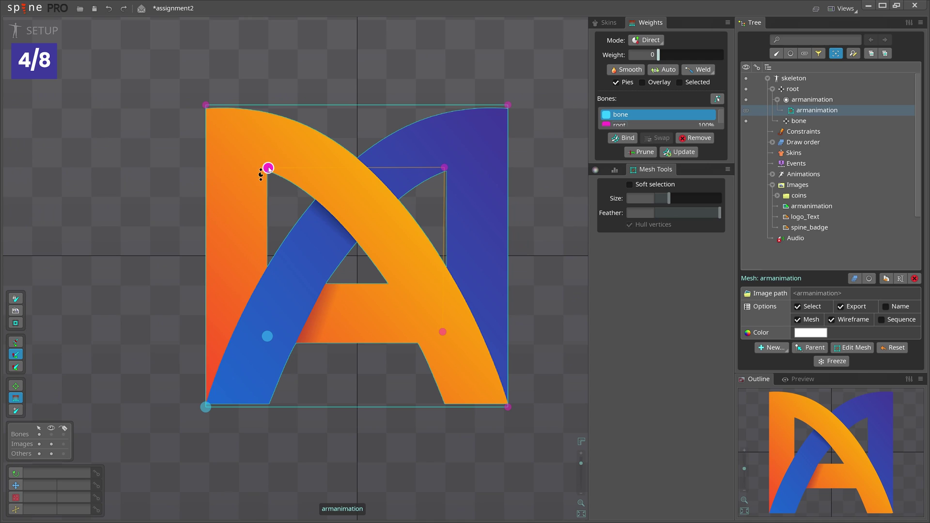
pyautogui.moveTo(141, 76); pyautogui.dragTo(296, 468)
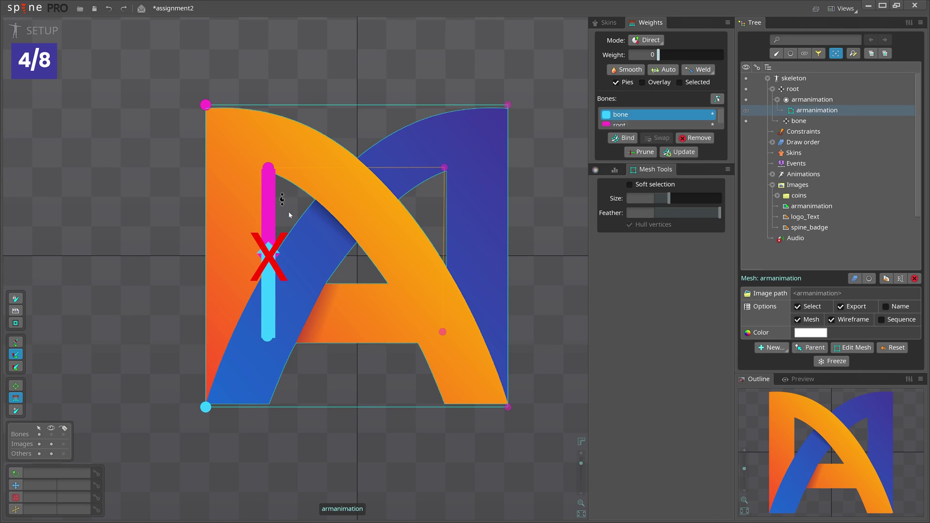
pyautogui.click(629, 70)
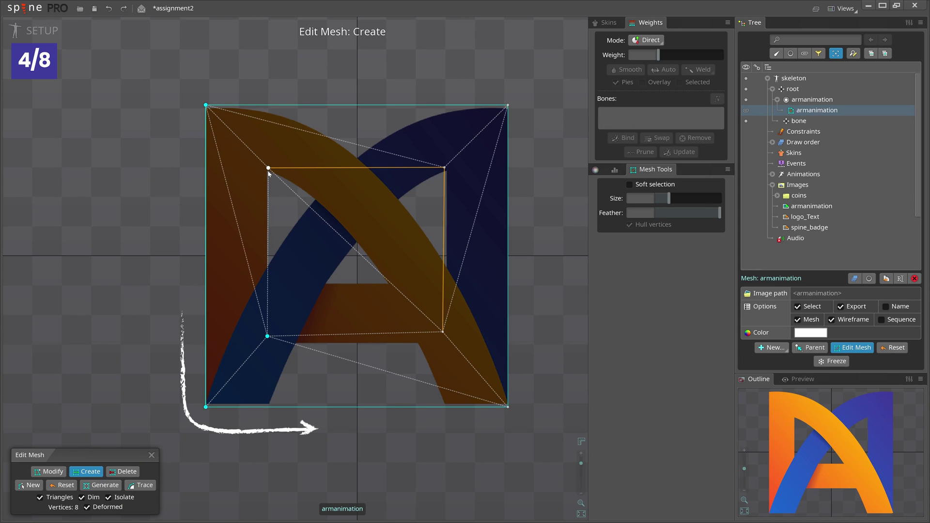
pyautogui.click(270, 290)
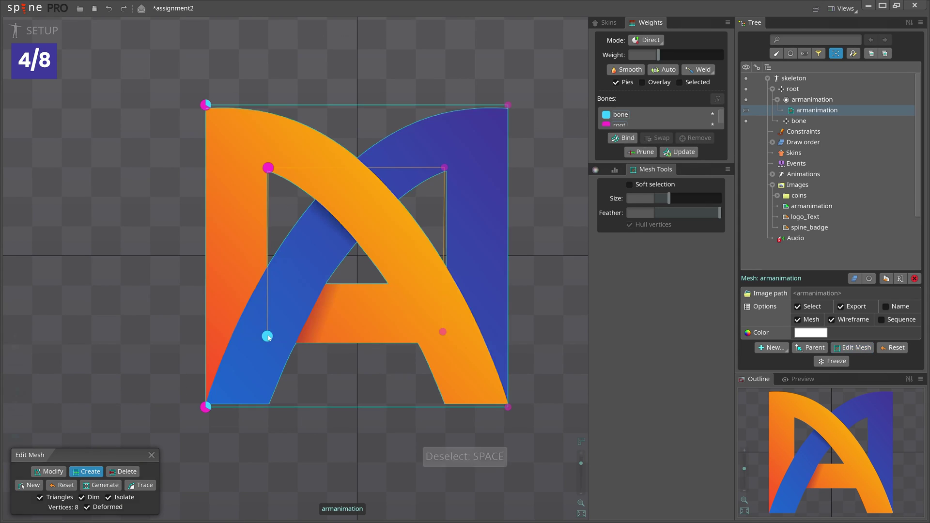
# - Finish mesh editing, and smooth the weights of the left inner vertices joined by the edge
pyautogui.click(267, 338)
pyautogui.moveTo(238, 152); pyautogui.dragTo(278, 314)
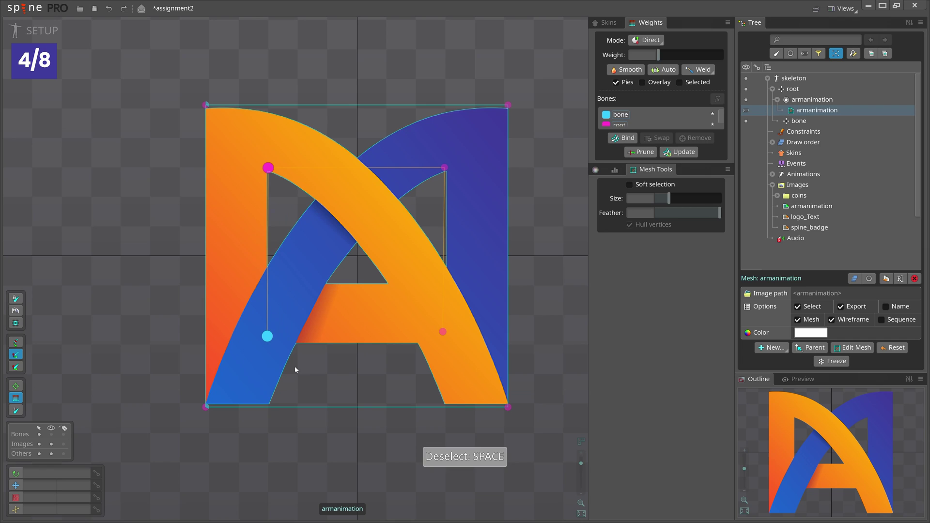
pyautogui.click(630, 71)
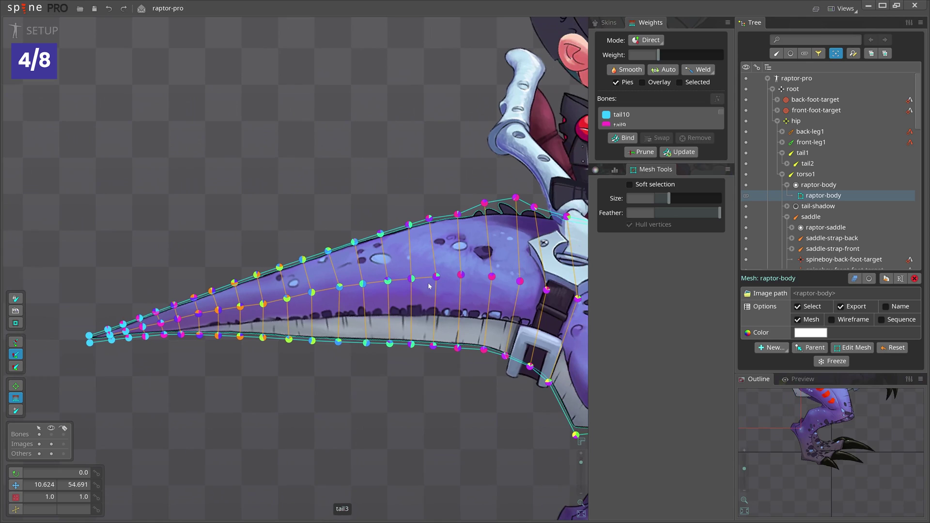
# - In the raptor-pro project, examine the raptor-body tail mesh by selecting a vertex near the tip and the tail vertices beyond it
pyautogui.click(123, 324)
pyautogui.moveTo(363, 284); pyautogui.dragTo(321, 308)
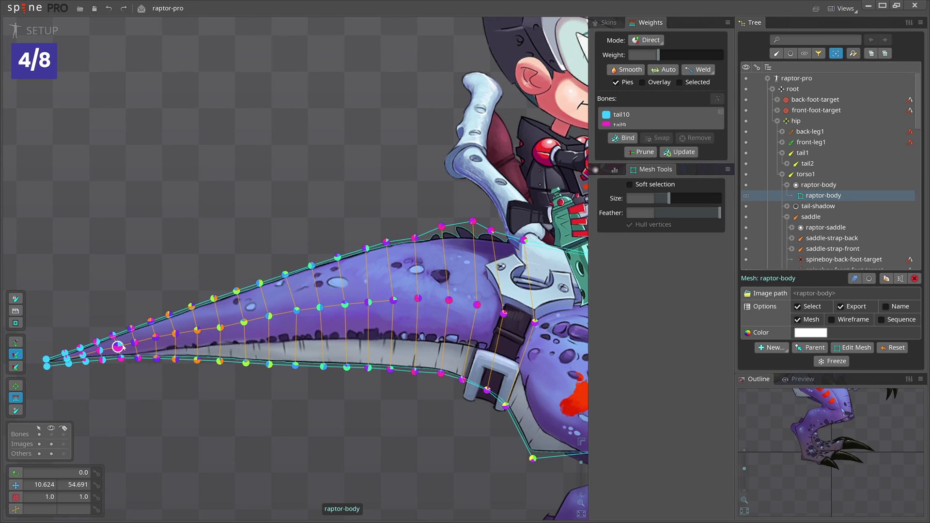
pyautogui.moveTo(35, 260); pyautogui.dragTo(407, 421)
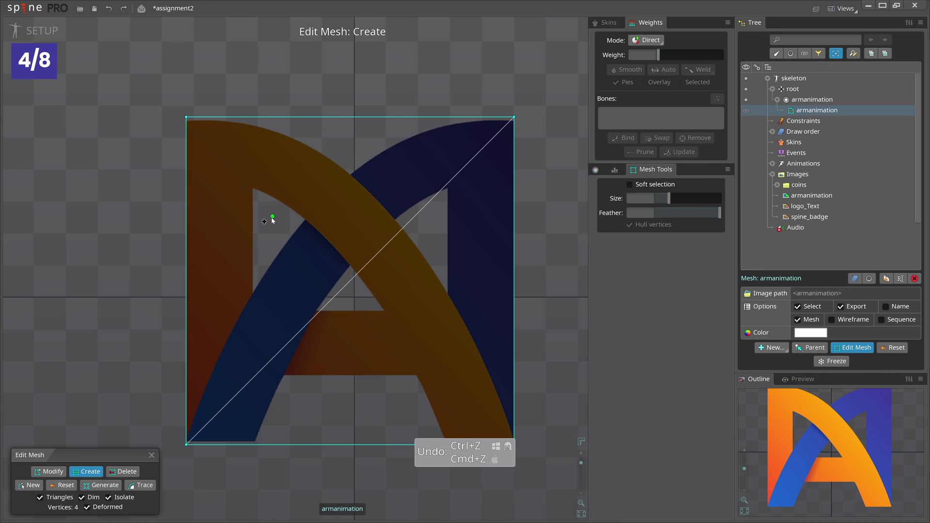
# - Create two vertices in the armanimation mesh, one in each inner opening area, connect them with an edge, and undo the last change
pyautogui.click(261, 244)
pyautogui.click(405, 246)
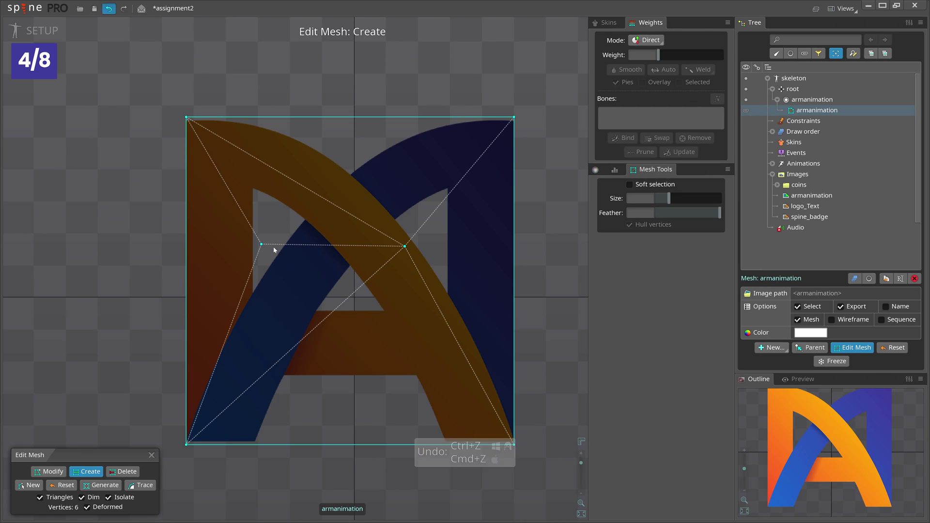
pyautogui.click(305, 246)
pyautogui.hotkey('ctrl', 'z')
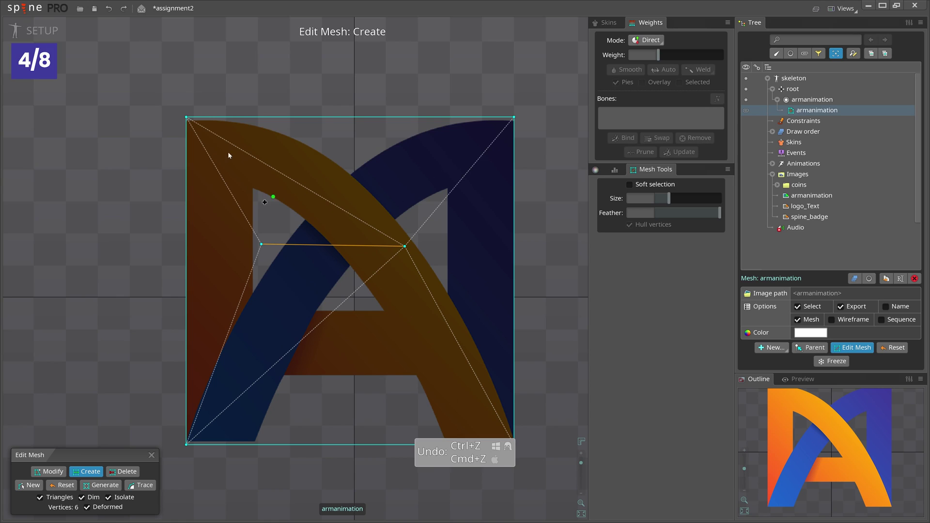
pyautogui.click(31, 9)
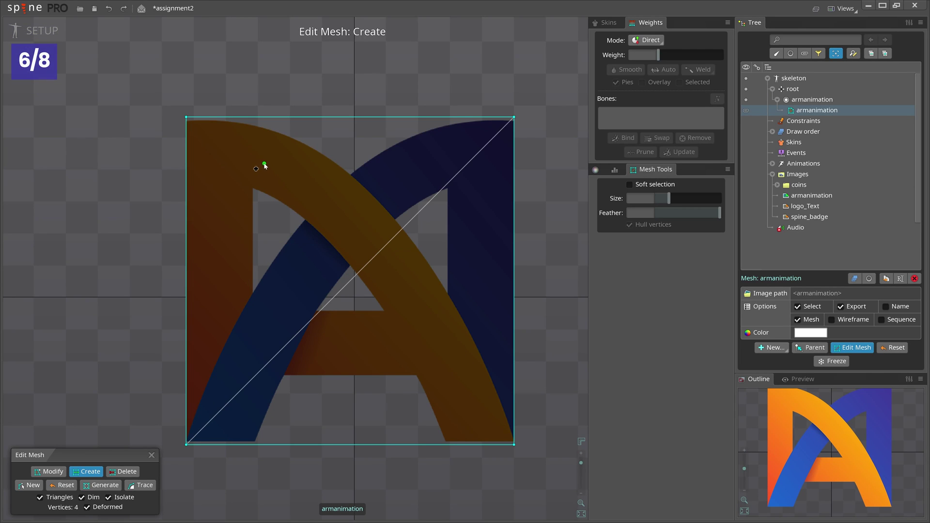
# - Create two vertices joined by a vertical edge on the letter's left side, and extend the chain towards the letter's right side
pyautogui.click(262, 164)
pyautogui.hotkey('ctrl', 'z')
pyautogui.moveTo(261, 163); pyautogui.dragTo(270, 333)
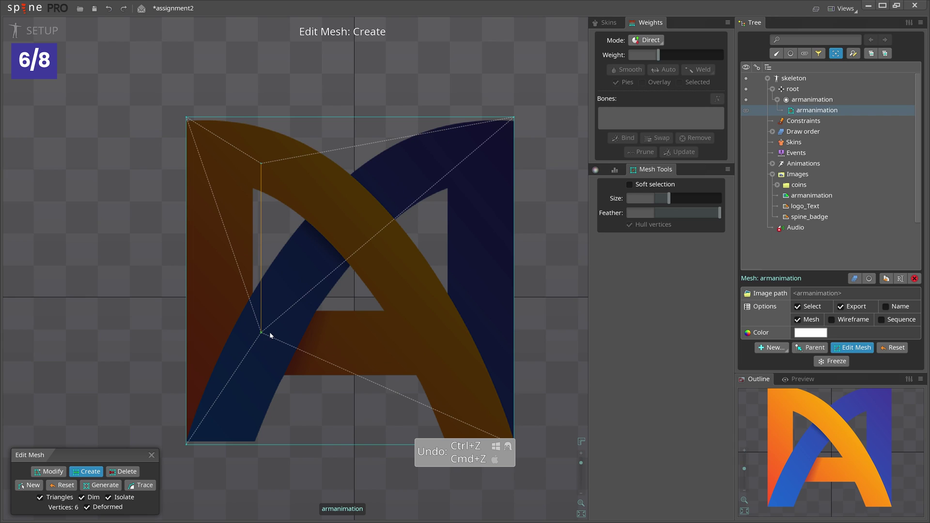
pyautogui.moveTo(346, 336); pyautogui.dragTo(451, 335)
pyautogui.moveTo(426, 186); pyautogui.dragTo(426, 206)
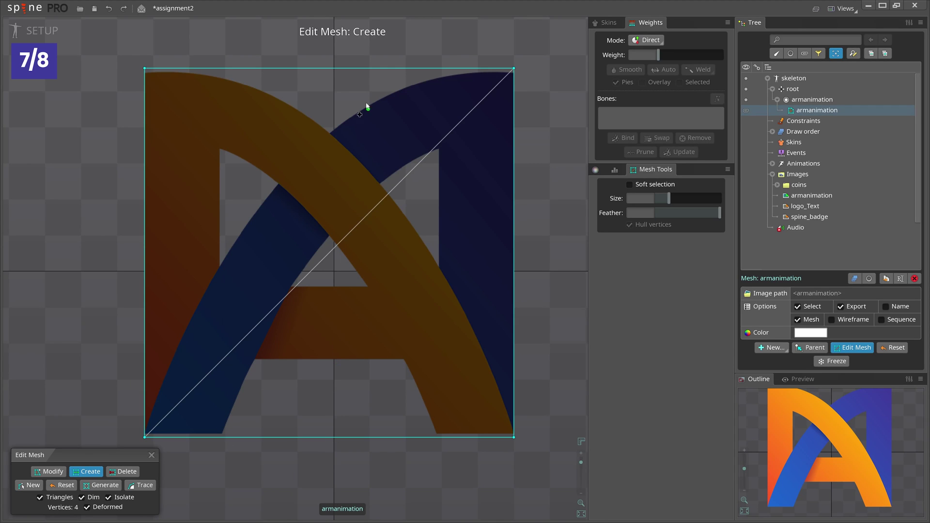
# - Outline the opening between the letter's feet with four vertices linked by edges, starting and ending on the hull's lower edge
pyautogui.click(221, 437)
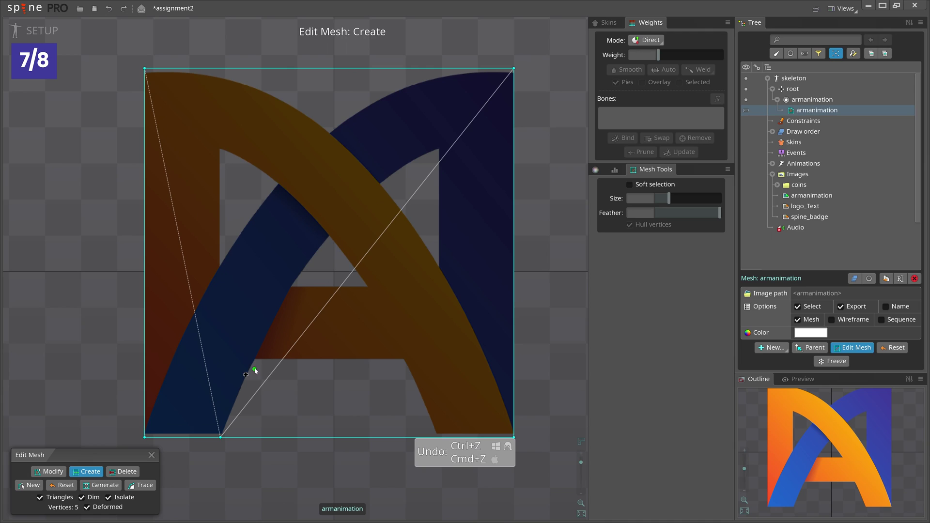
pyautogui.click(257, 358)
pyautogui.click(405, 358)
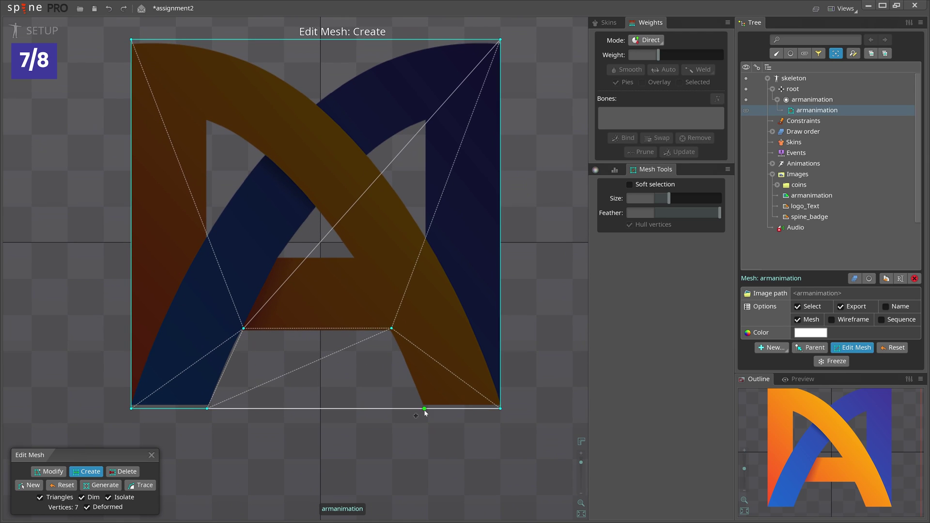
pyautogui.click(423, 408)
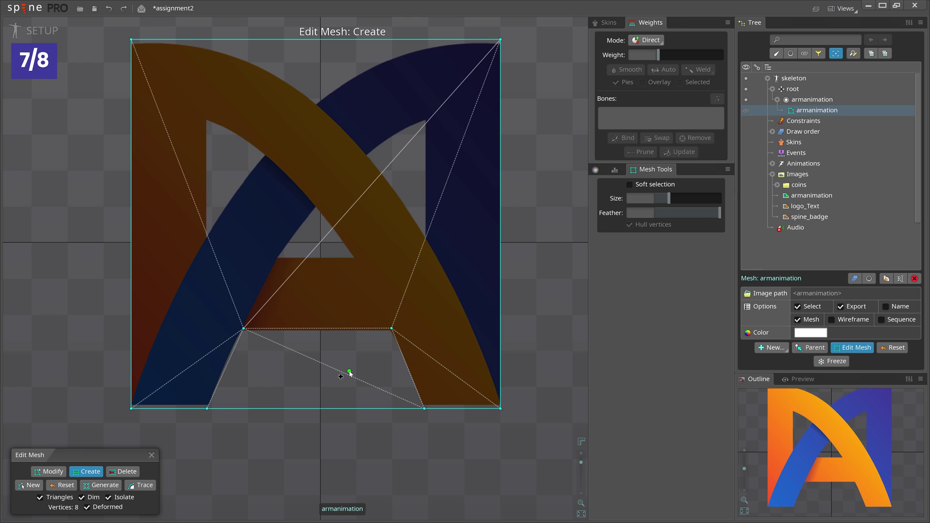
# - Try to delete the hull edge between the letter's feet, adding a hull vertex there and deleting it
pyautogui.click(124, 471)
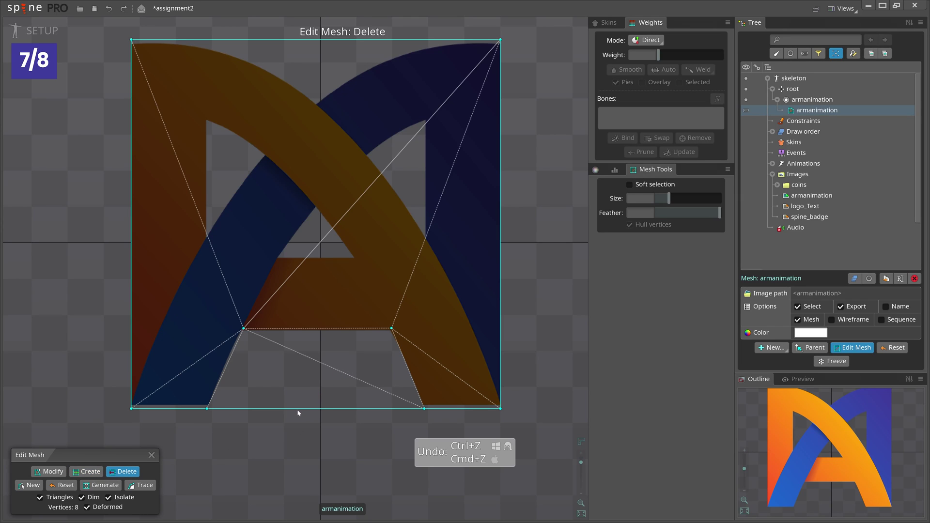
pyautogui.click(86, 471)
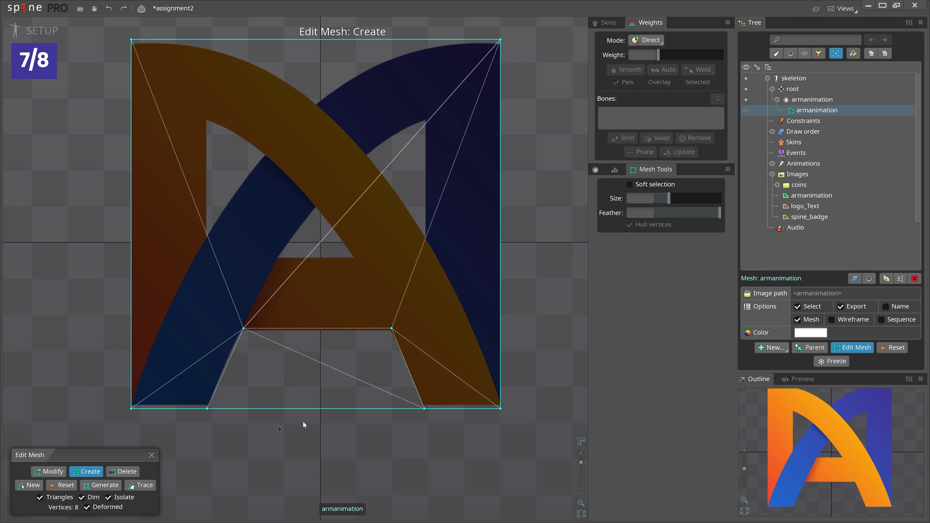
pyautogui.click(325, 409)
pyautogui.press('d')
pyautogui.click(325, 409)
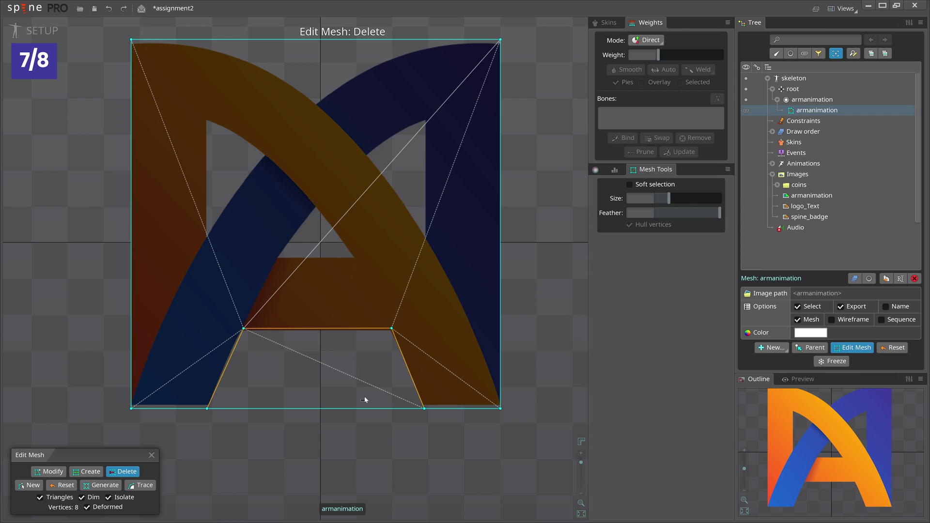
pyautogui.click(310, 408)
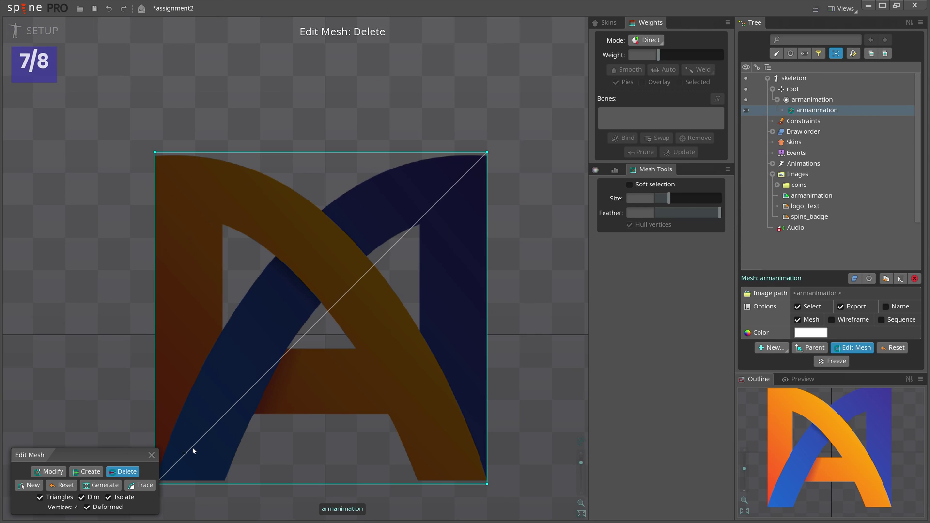
# - Finish editing the armanimation mesh, turn on its wireframe, and deselect it
pyautogui.moveTo(336, 345); pyautogui.dragTo(364, 301)
pyautogui.click(151, 456)
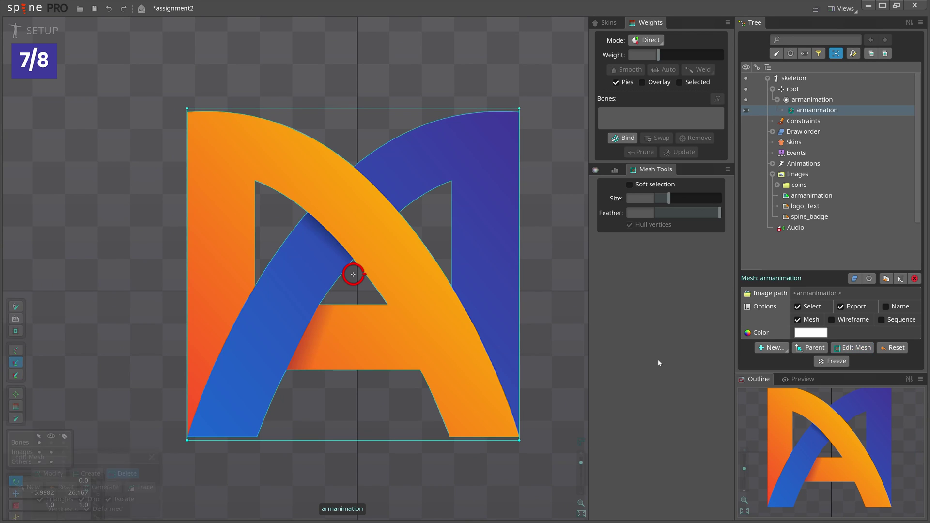
pyautogui.click(831, 321)
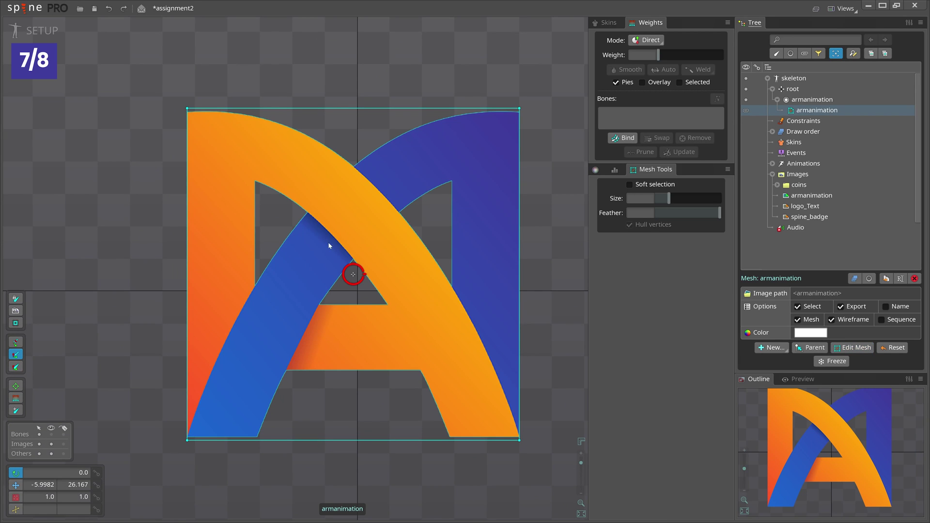
pyautogui.scroll(-4, 527, 225)
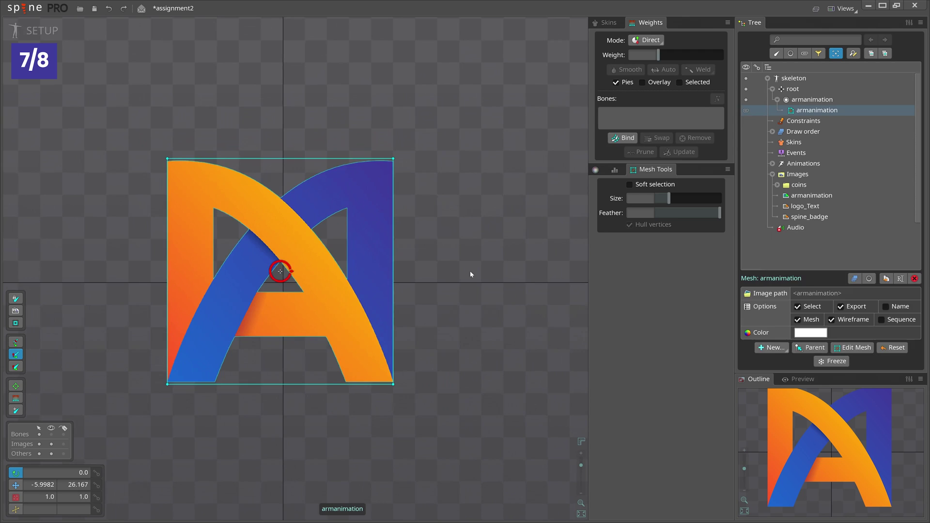
pyautogui.click(470, 272)
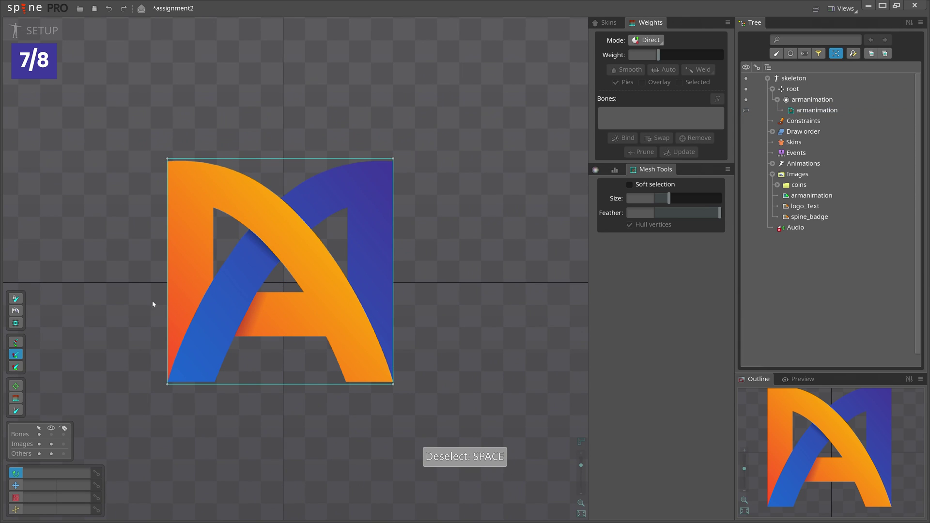
# - Create four vertices at the corners where the orange and blue strokes cross, linked by edges, and finish mesh editing
pyautogui.moveTo(477, 336); pyautogui.dragTo(511, 344)
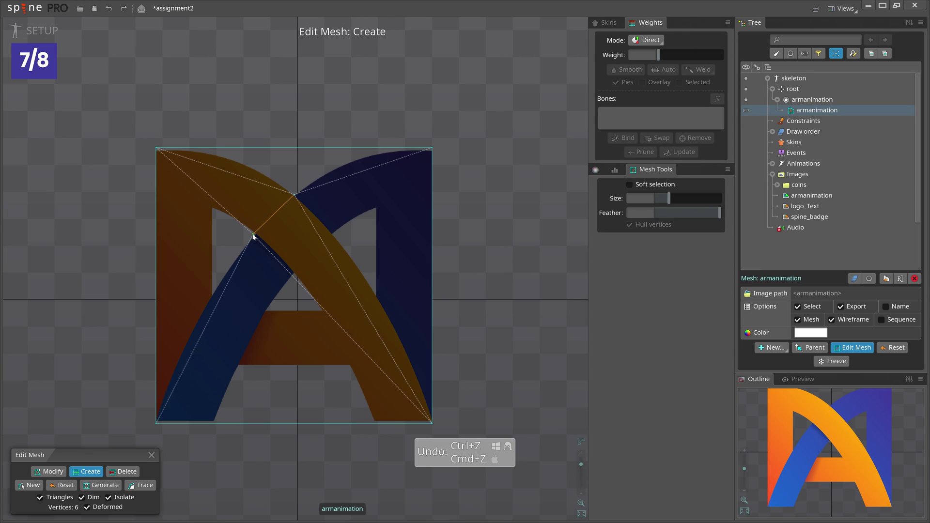
pyautogui.click(294, 275)
pyautogui.click(328, 247)
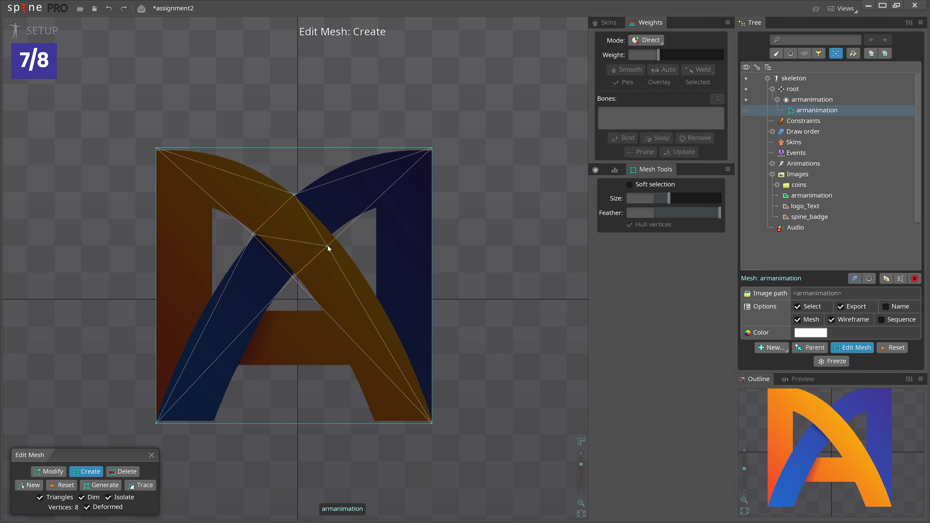
pyautogui.moveTo(328, 248); pyautogui.dragTo(335, 234)
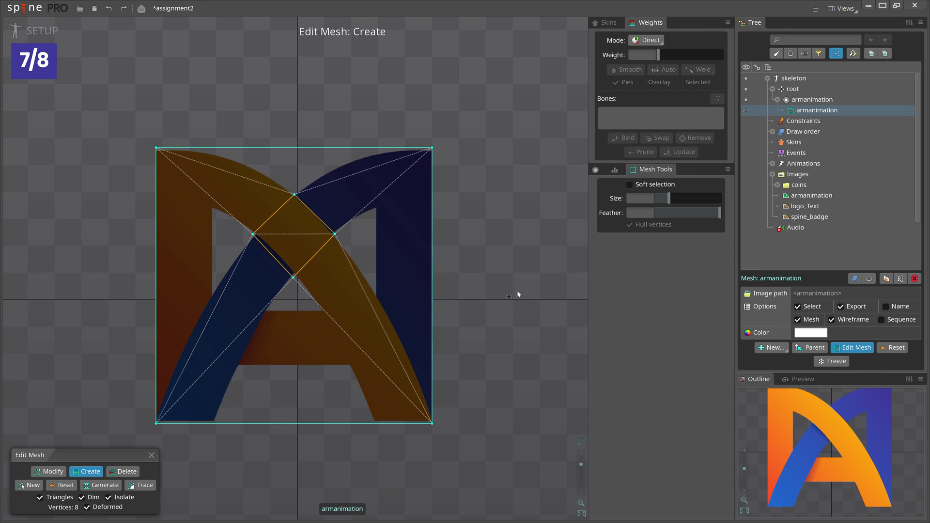
pyautogui.press('space')
pyautogui.press('v')
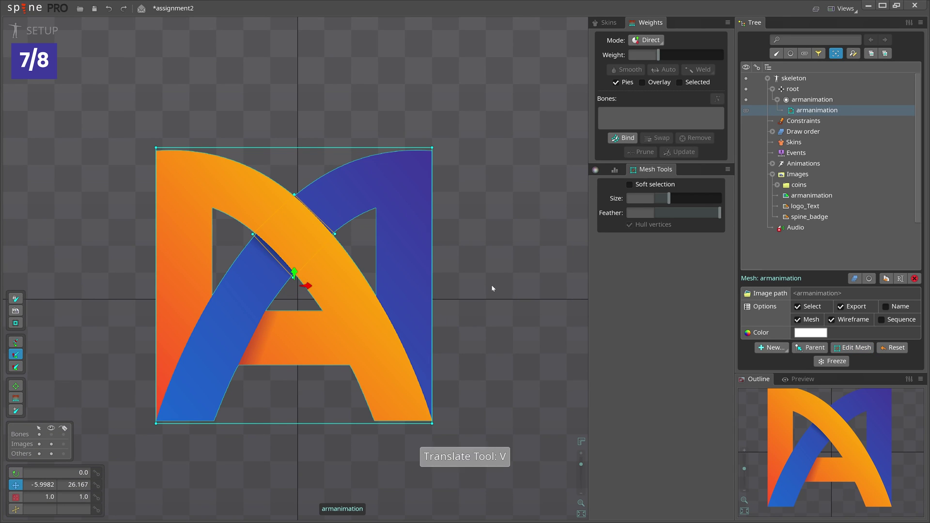
# - Create a bone under root over the upper blue stroke, and undo the last two changes
pyautogui.scroll(1, 492, 287)
pyautogui.scroll(-2, 493, 288)
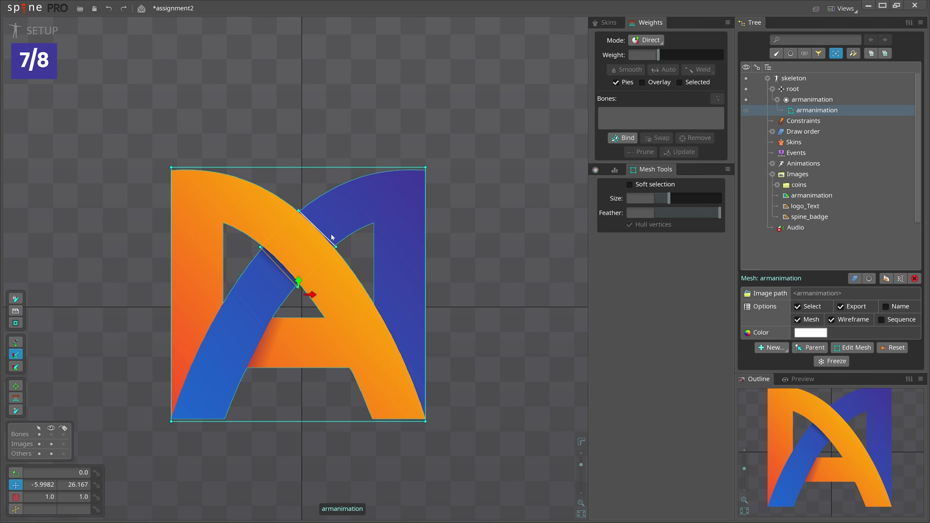
pyautogui.scroll(1, 298, 257)
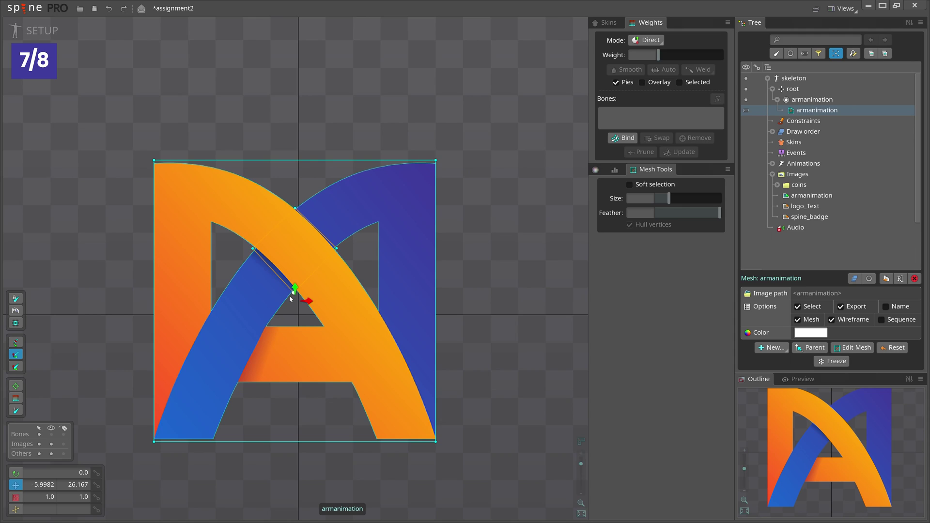
pyautogui.scroll(1, 261, 268)
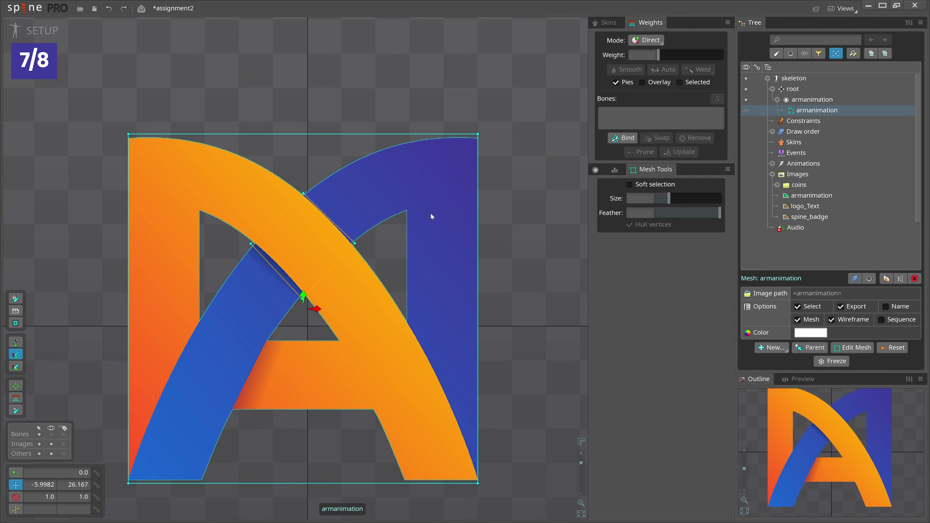
pyautogui.press('n')
pyautogui.moveTo(330, 220); pyautogui.dragTo(408, 186)
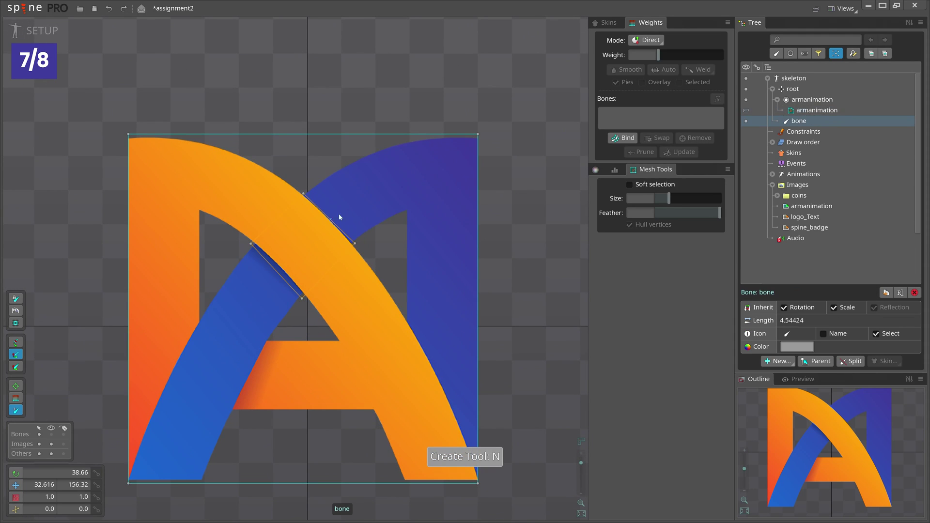
pyautogui.hotkey('ctrl', 'z')
pyautogui.hotkey('ctrl', 'z')
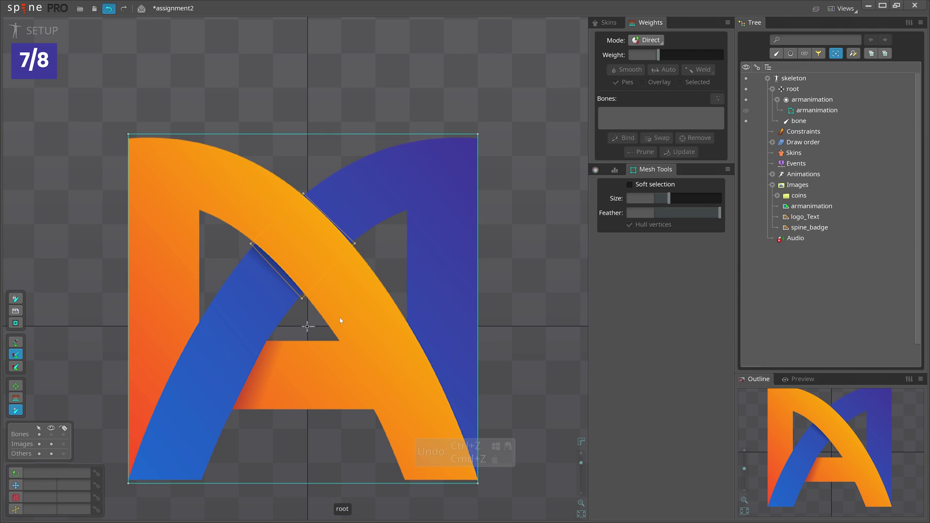